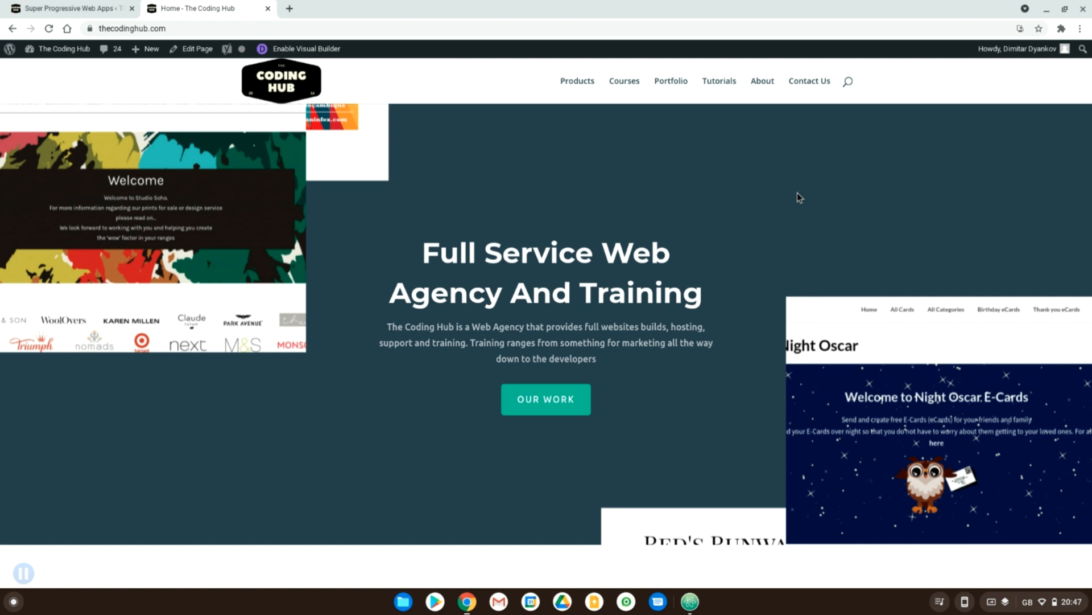
scroll(797, 192, down, 3)
scroll(798, 192, up, 3)
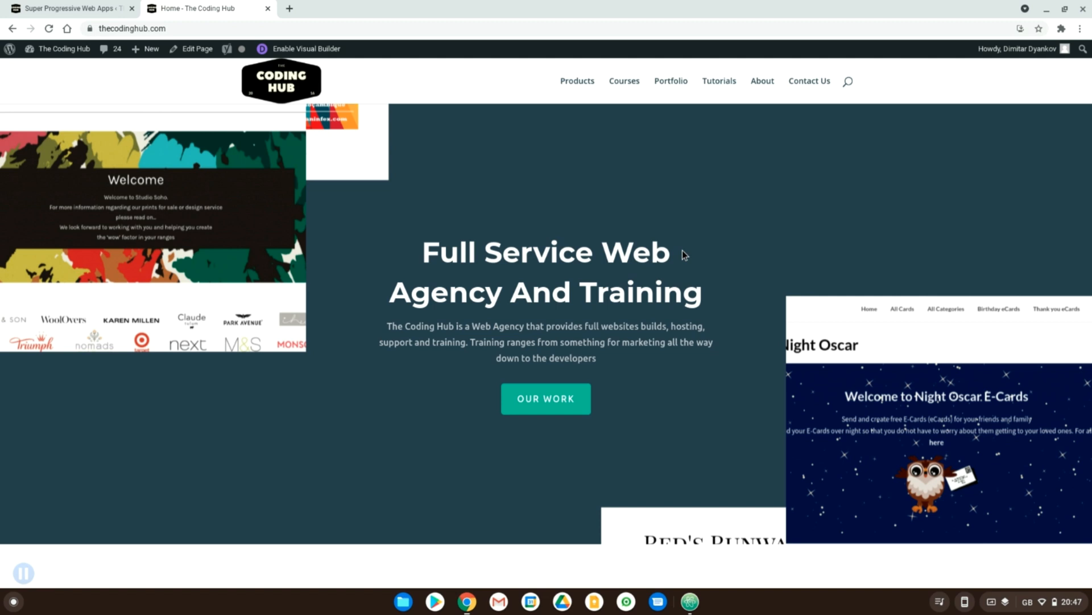
Switch from the Atom manifest.json editor back to The Coding Hub home page in Chrome
click(690, 601)
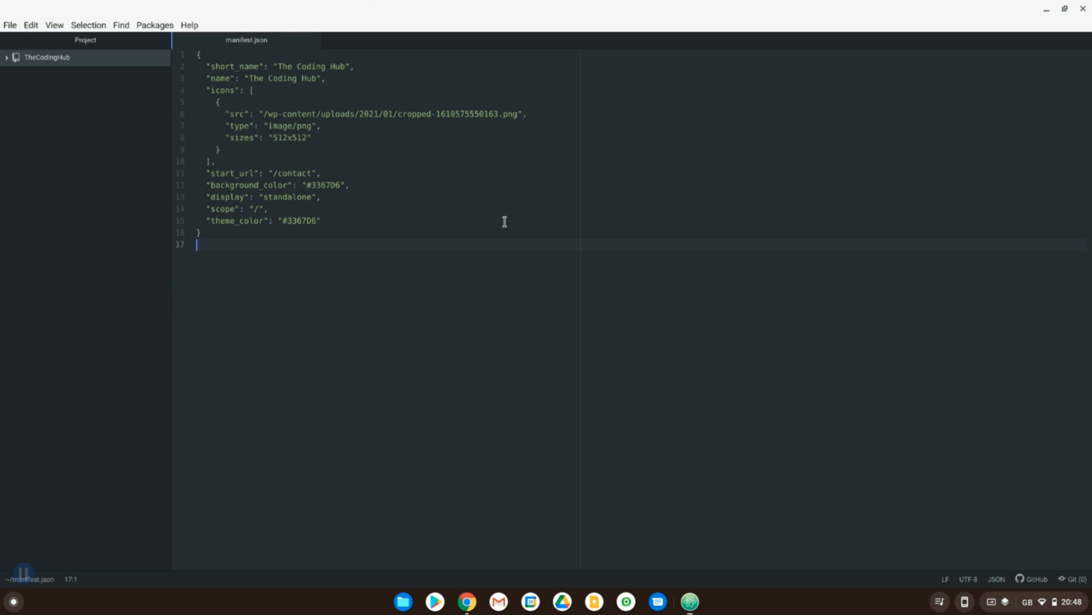
click(466, 601)
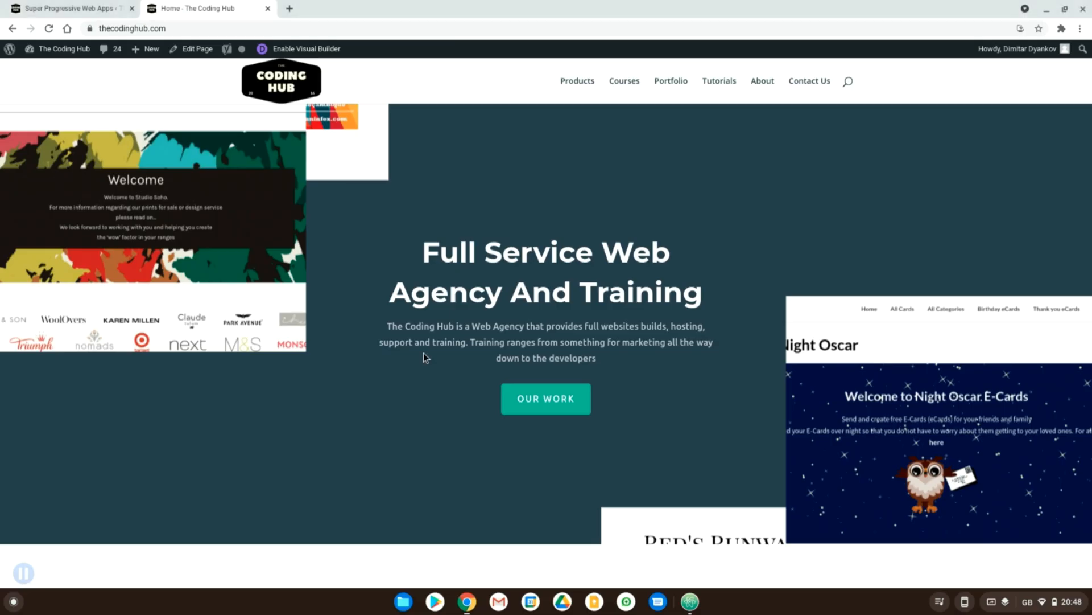
scroll(398, 288, down, 10)
scroll(399, 288, down, 10)
scroll(397, 288, down, 10)
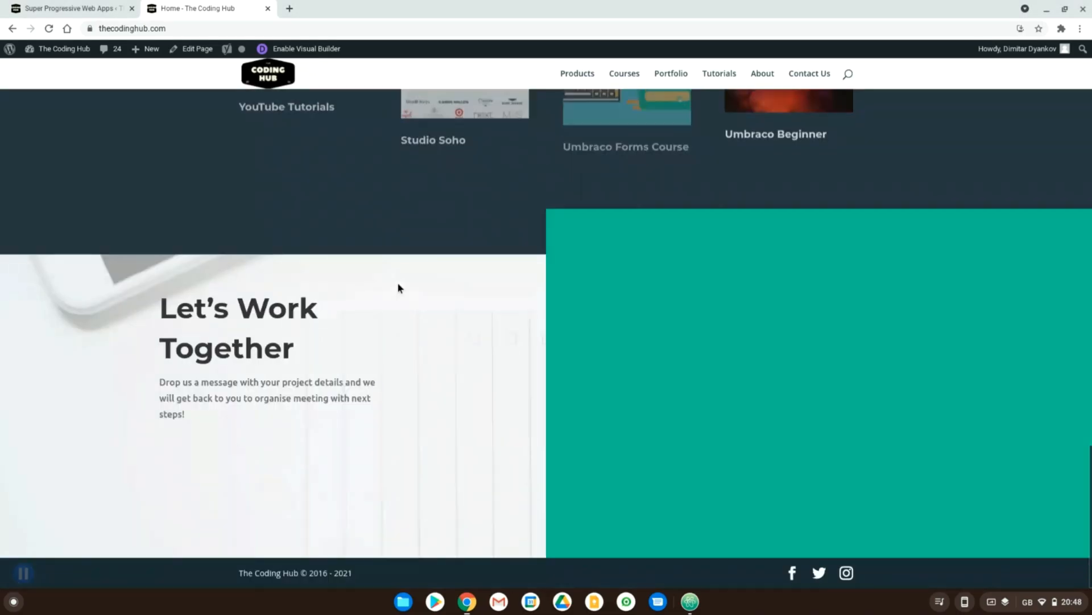
scroll(398, 288, up, 10)
scroll(398, 288, up, 10)
scroll(398, 288, up, 3)
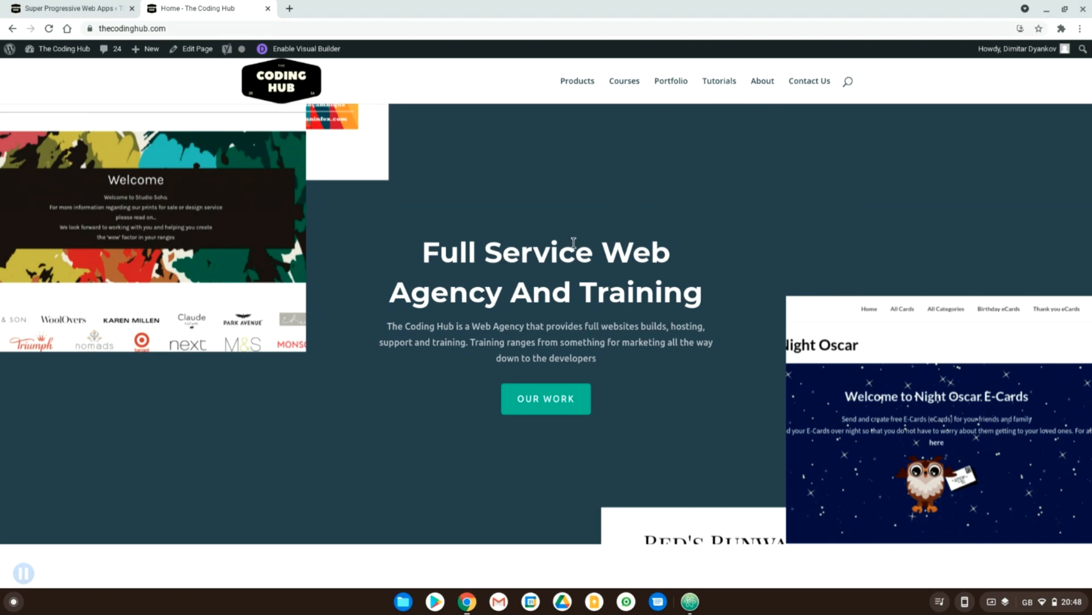
scroll(573, 241, down, 8)
scroll(573, 242, down, 5)
scroll(573, 242, down, 8)
scroll(573, 241, down, 5)
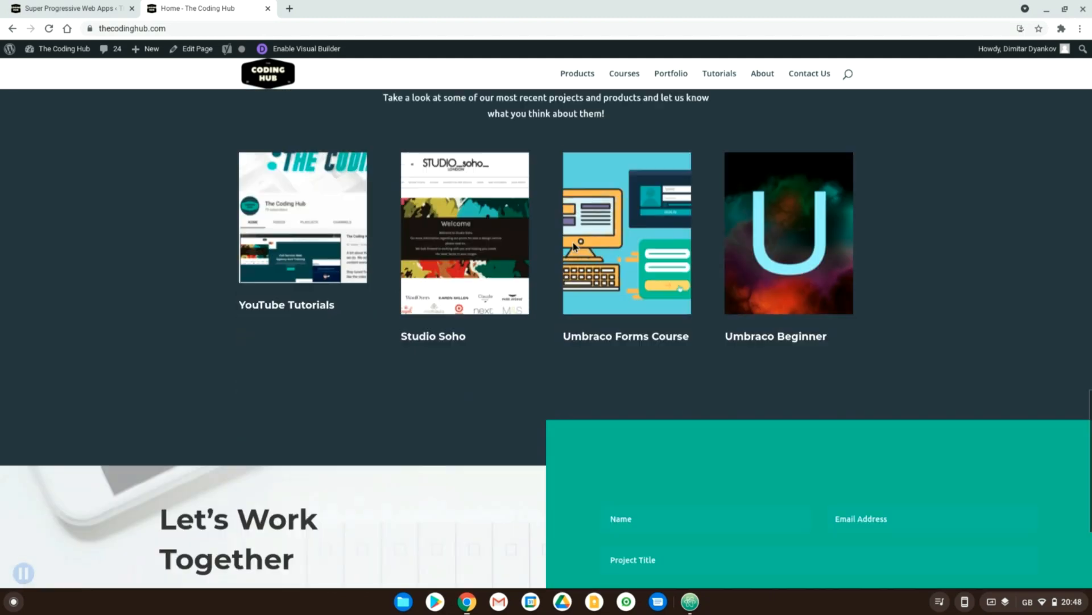
scroll(573, 242, down, 5)
scroll(573, 242, up, 4)
scroll(573, 243, up, 3)
scroll(572, 243, up, 2)
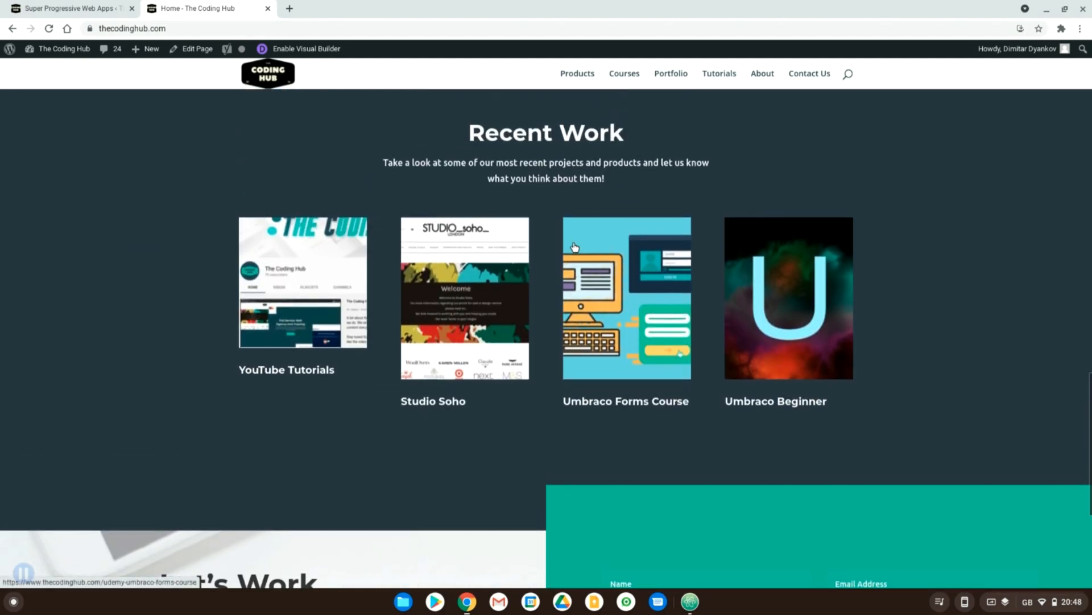
scroll(574, 247, up, 2)
scroll(574, 247, up, 1)
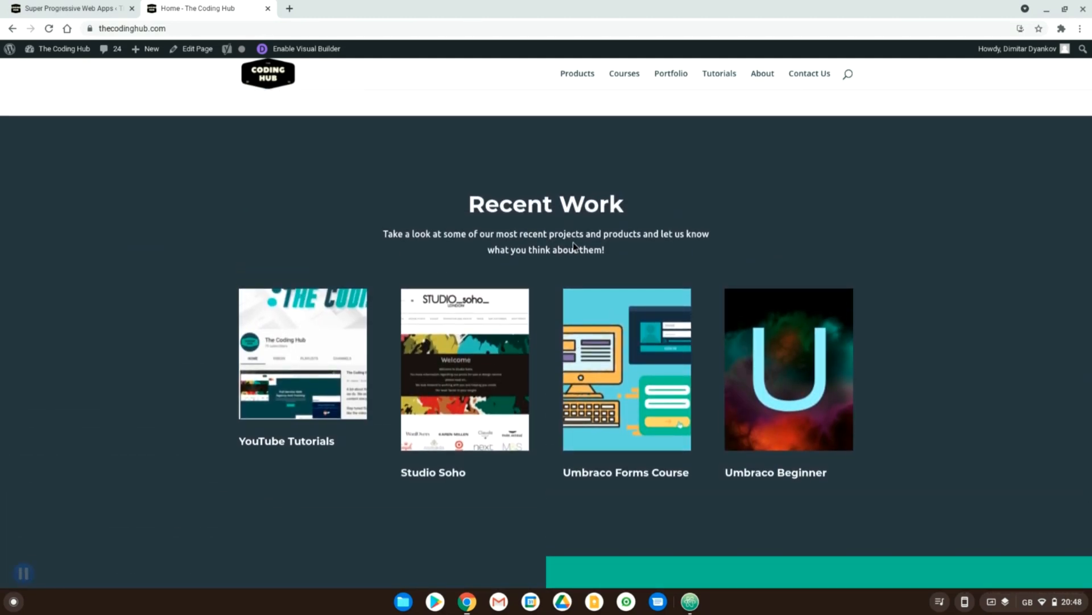
scroll(573, 242, up, 8)
scroll(573, 242, up, 3)
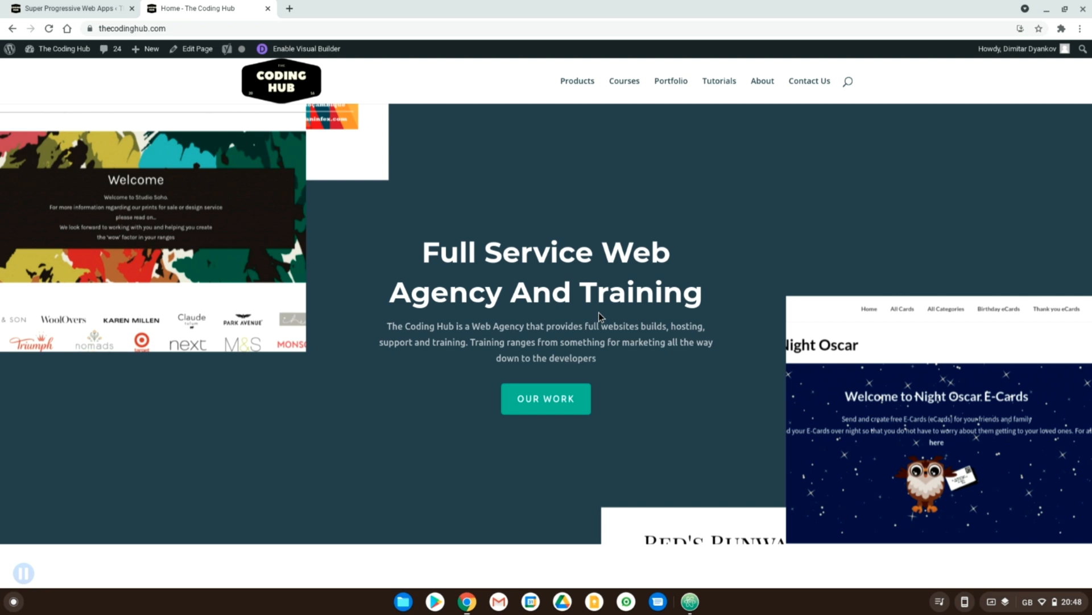
Review the SuperPWA settings and status in WordPress admin, then return to the home page
key(ctrl+Tab)
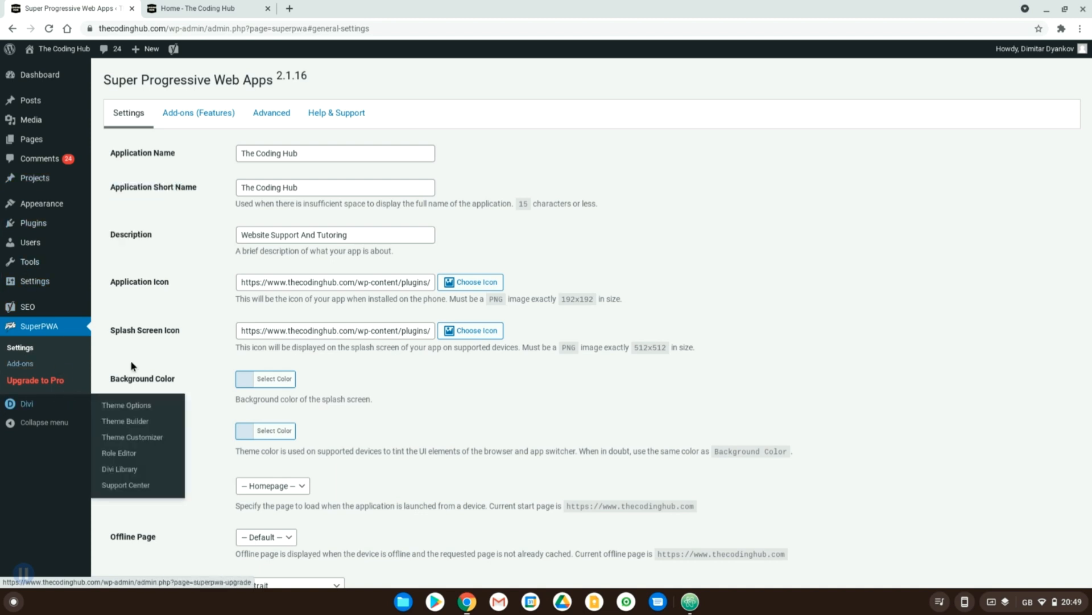
scroll(287, 387, down, 3)
scroll(287, 387, down, 3)
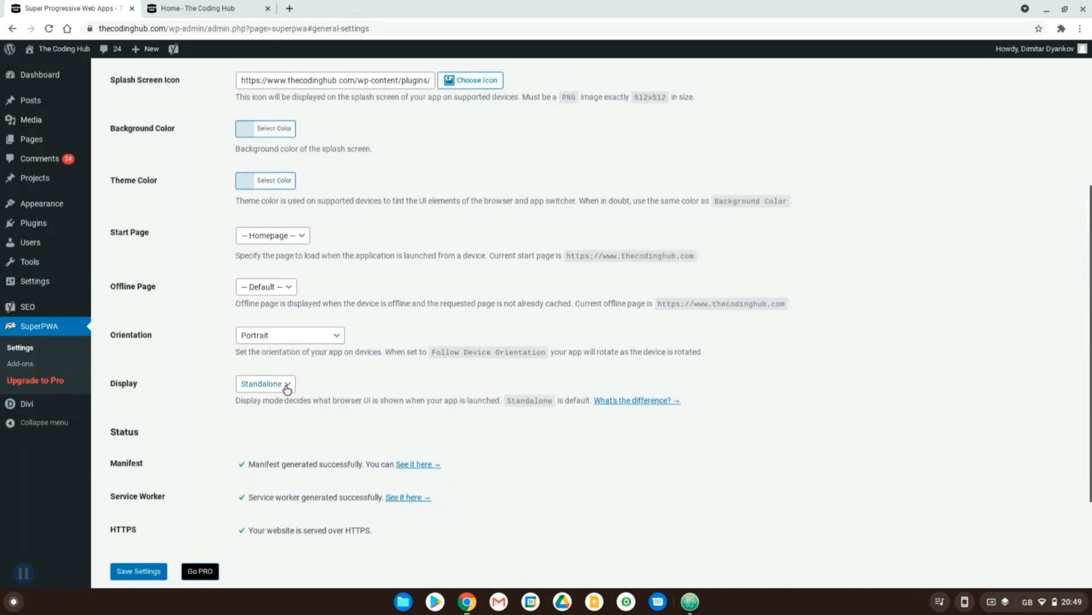
scroll(287, 386, down, 2)
scroll(287, 387, down, 1)
scroll(288, 387, down, 1)
scroll(286, 387, up, 8)
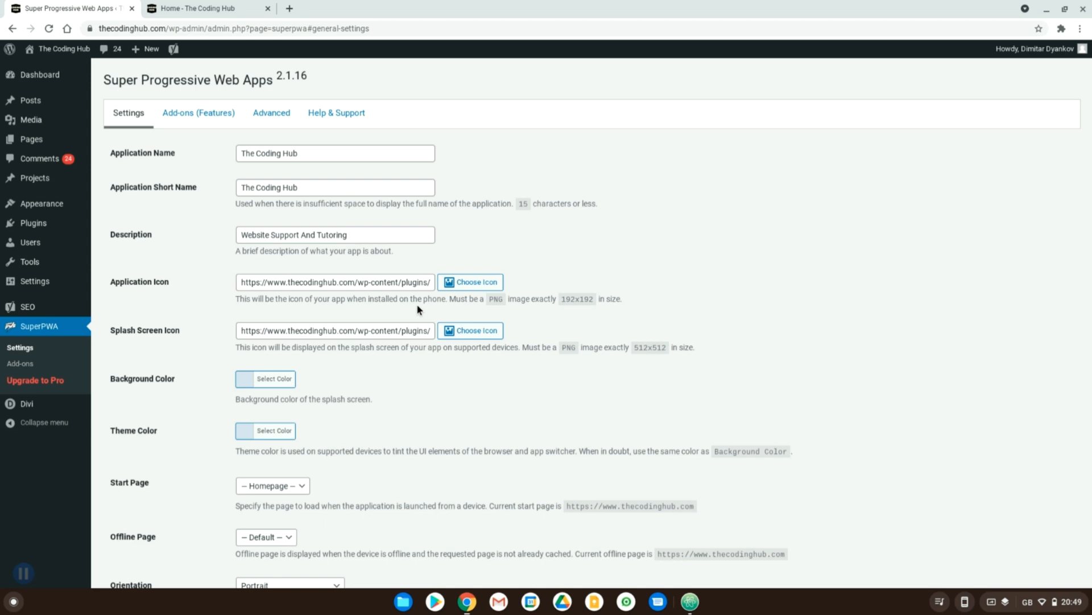
key(ctrl+Tab)
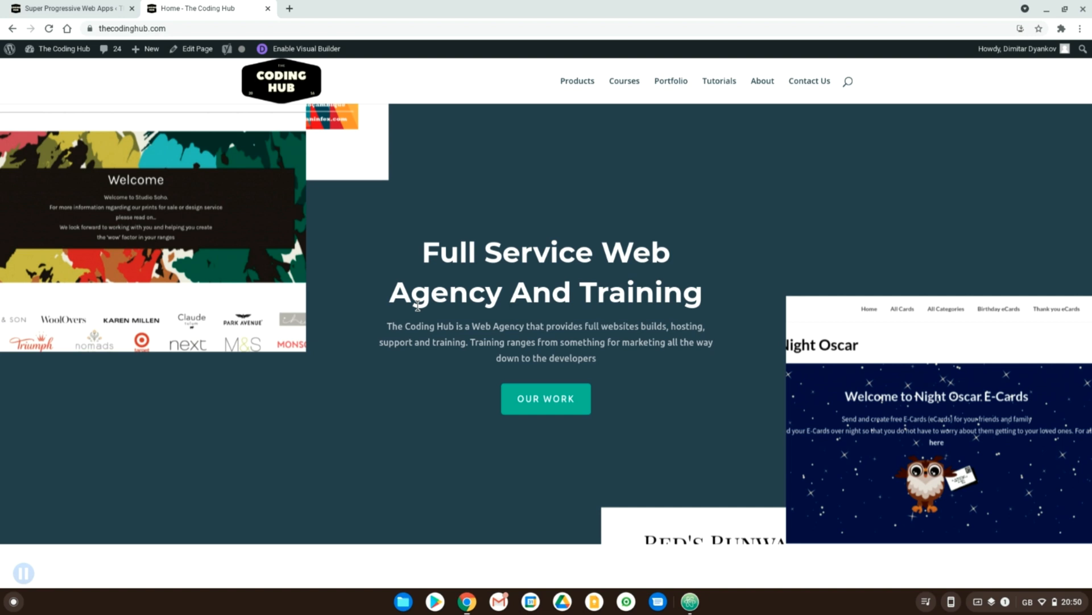
Show the App Manifest pane in DevTools with The Coding Hub name, /contact start URL and icons
key(ctrl+shift+i)
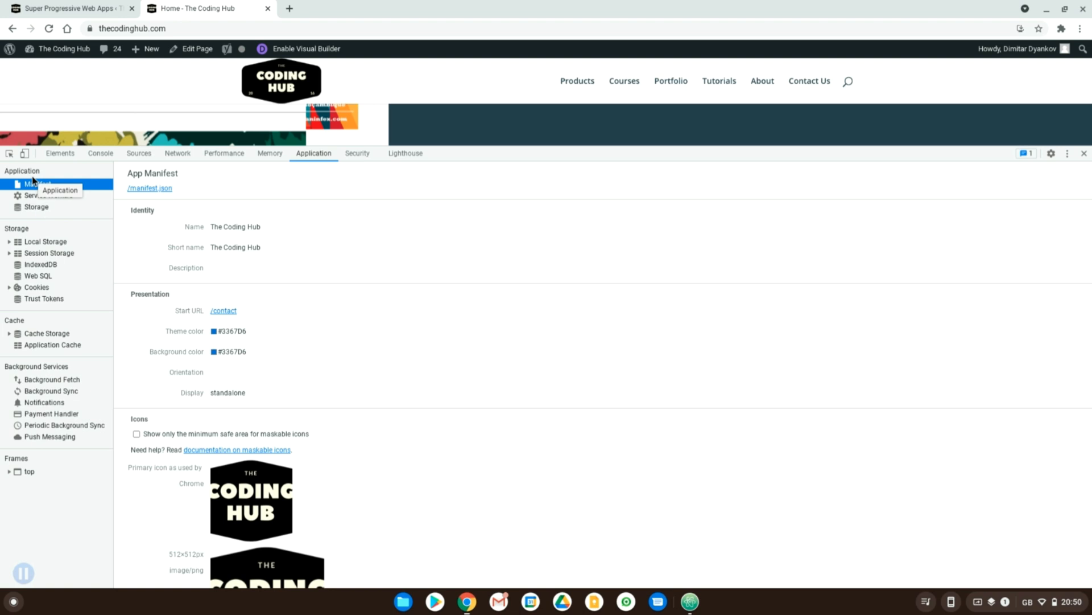
click(323, 220)
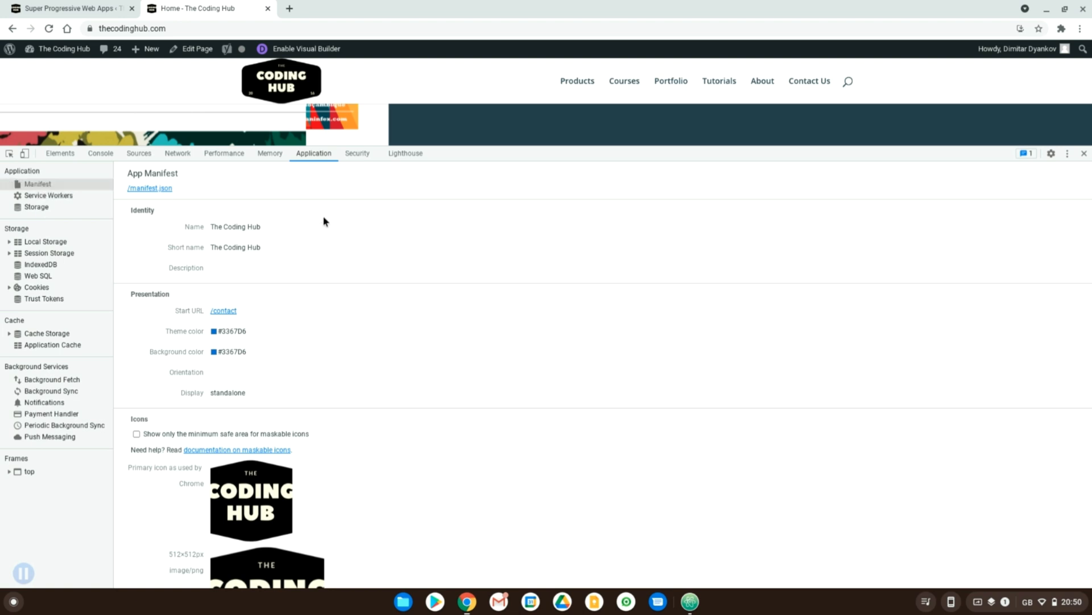
scroll(324, 221, down, 2)
scroll(323, 222, up, 2)
scroll(263, 246, down, 1)
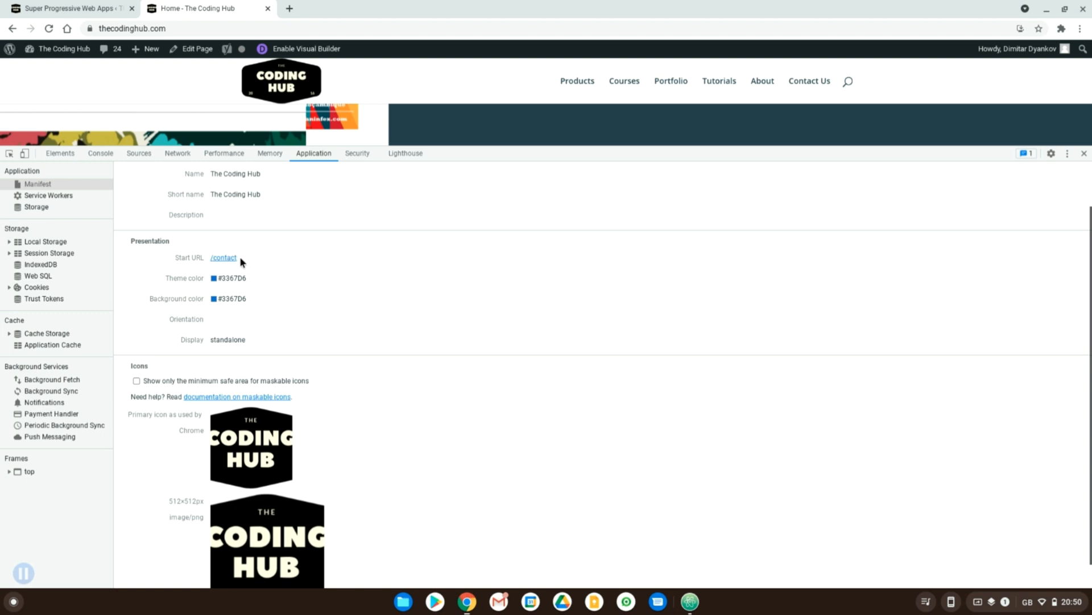
scroll(240, 256, down, 1)
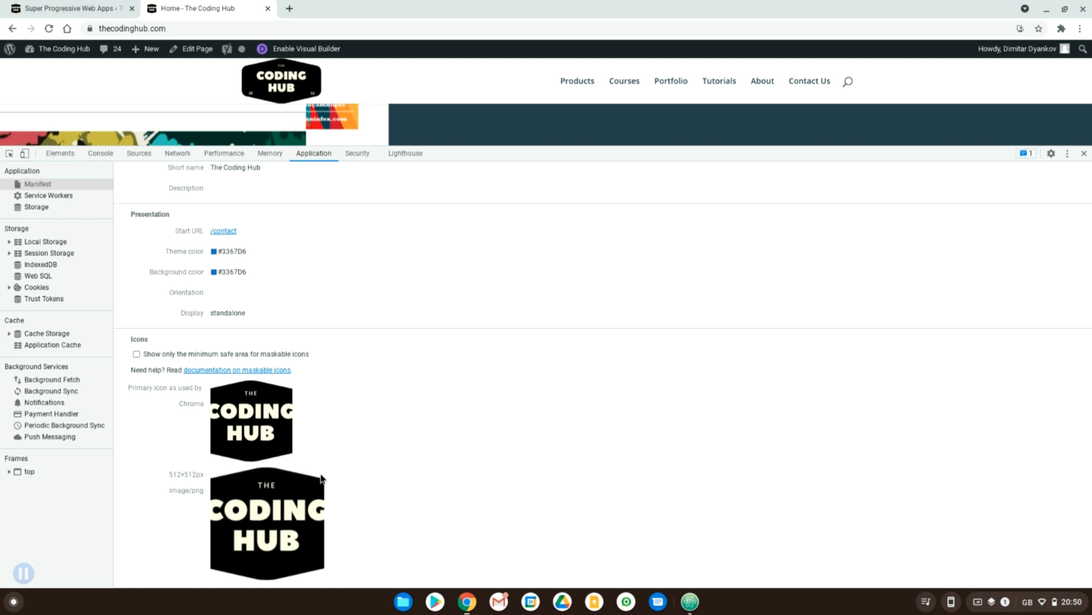
scroll(322, 477, up, 3)
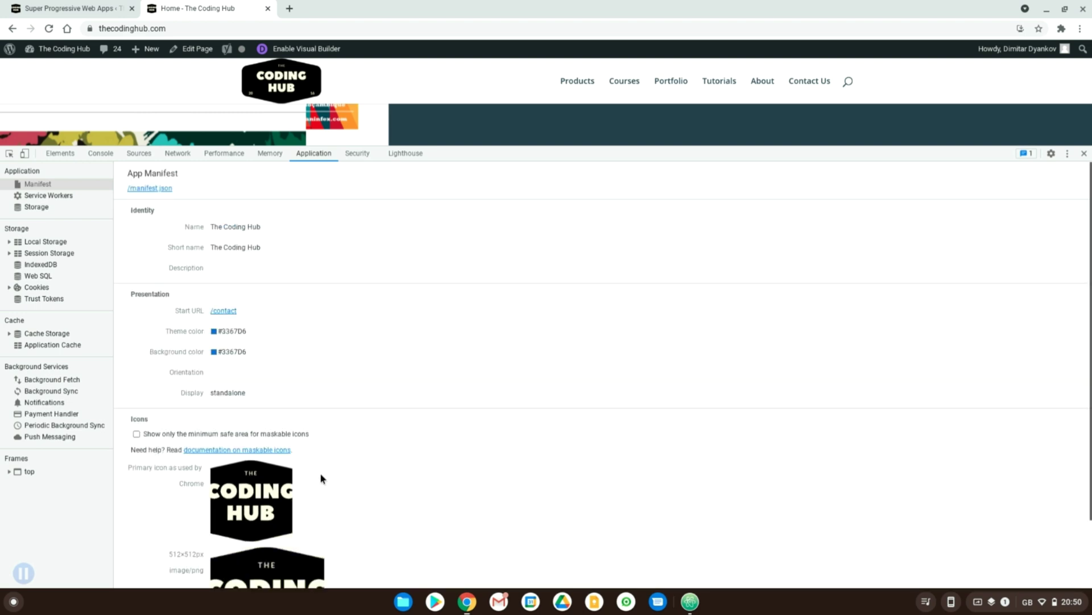
View the raw manifest.json from thecodinghub.com in its own tab, then close it
click(157, 188)
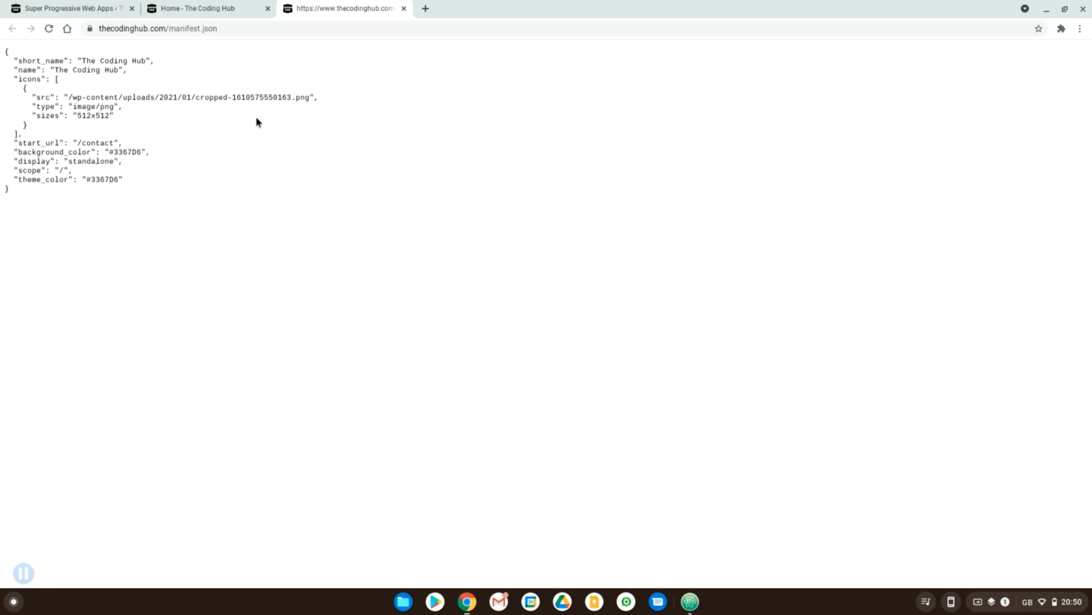
click(403, 9)
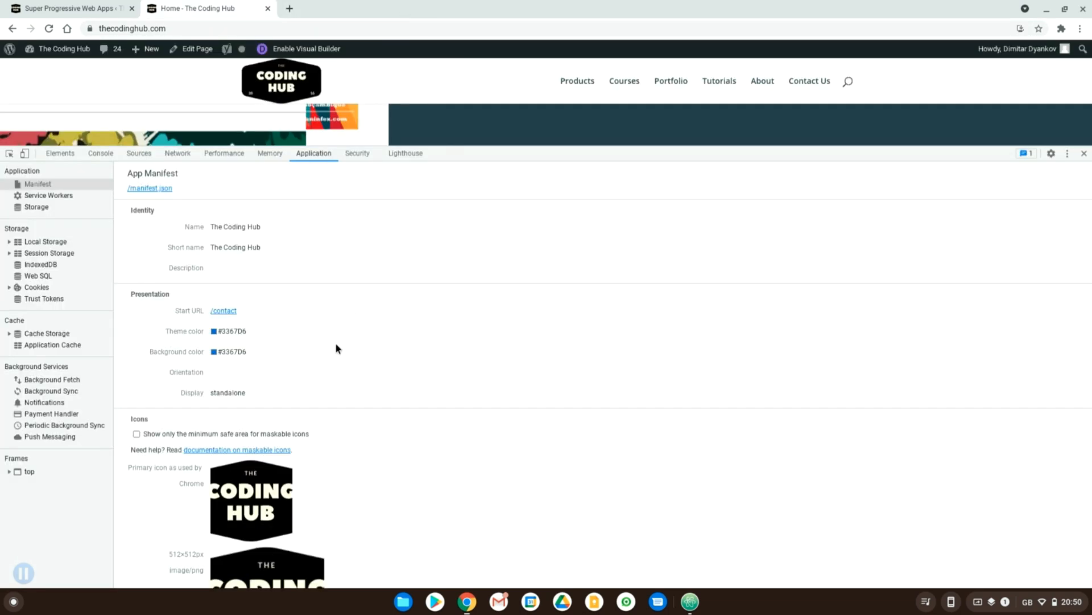
scroll(337, 349, down, 2)
scroll(337, 348, up, 2)
Show the registered superpwa-sw.js service worker and view its source with the install handler
click(49, 195)
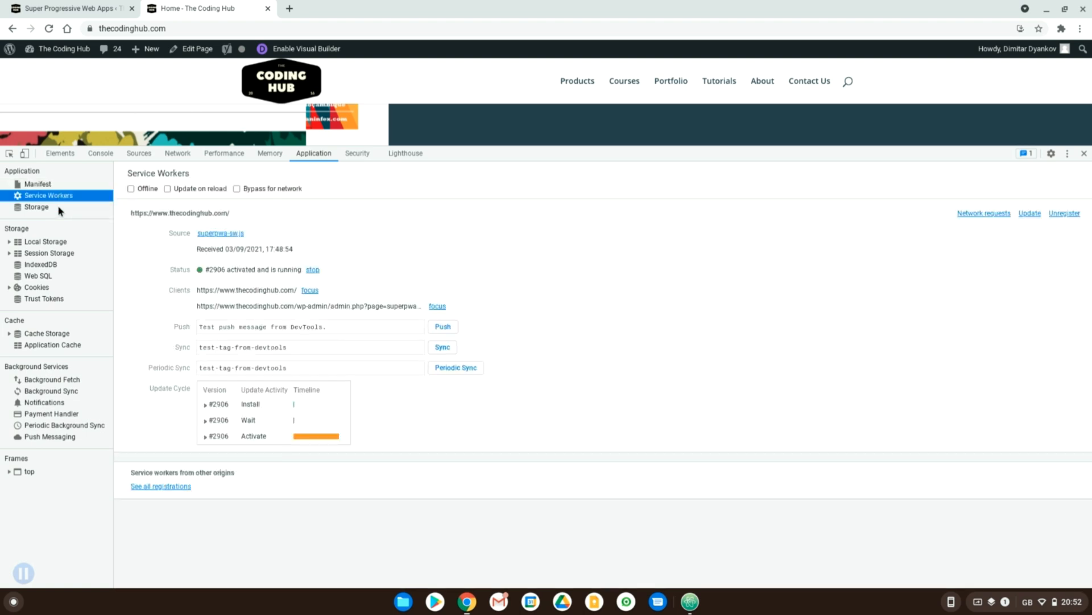
click(221, 234)
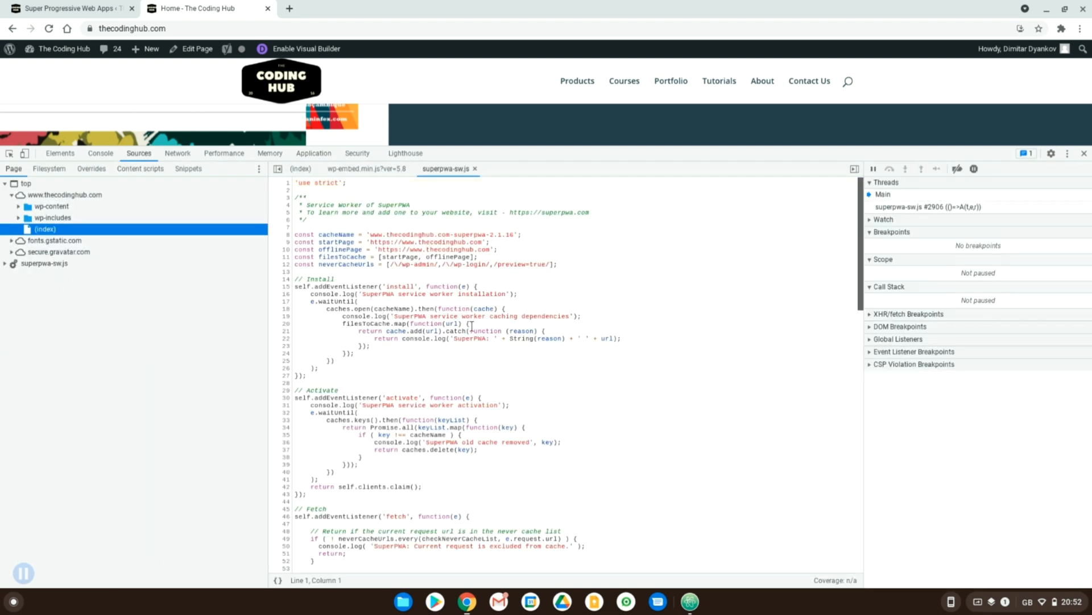
scroll(471, 324, down, 1)
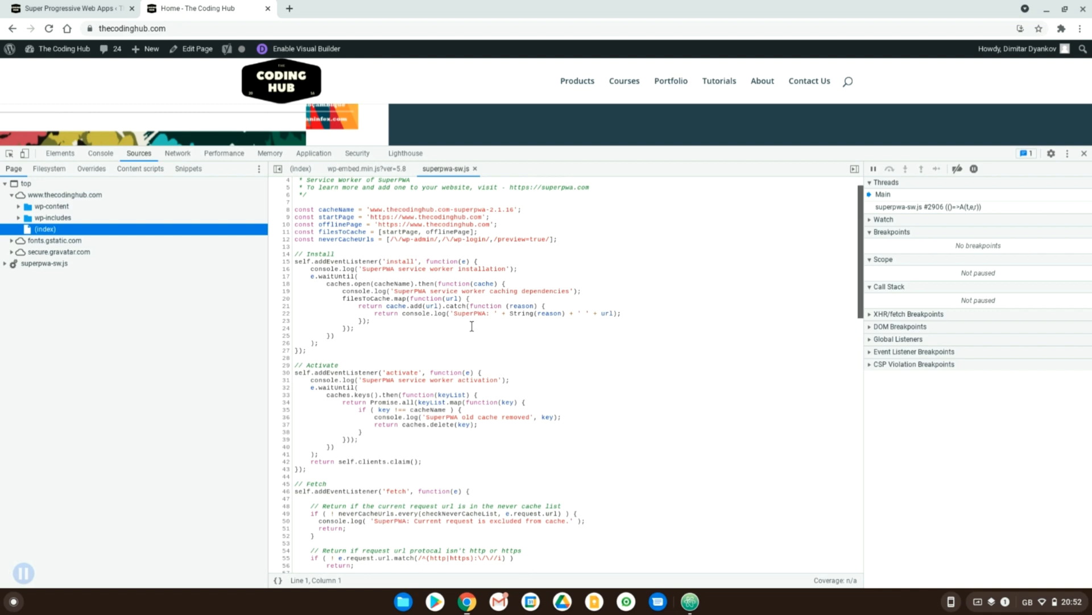
scroll(471, 326, up, 1)
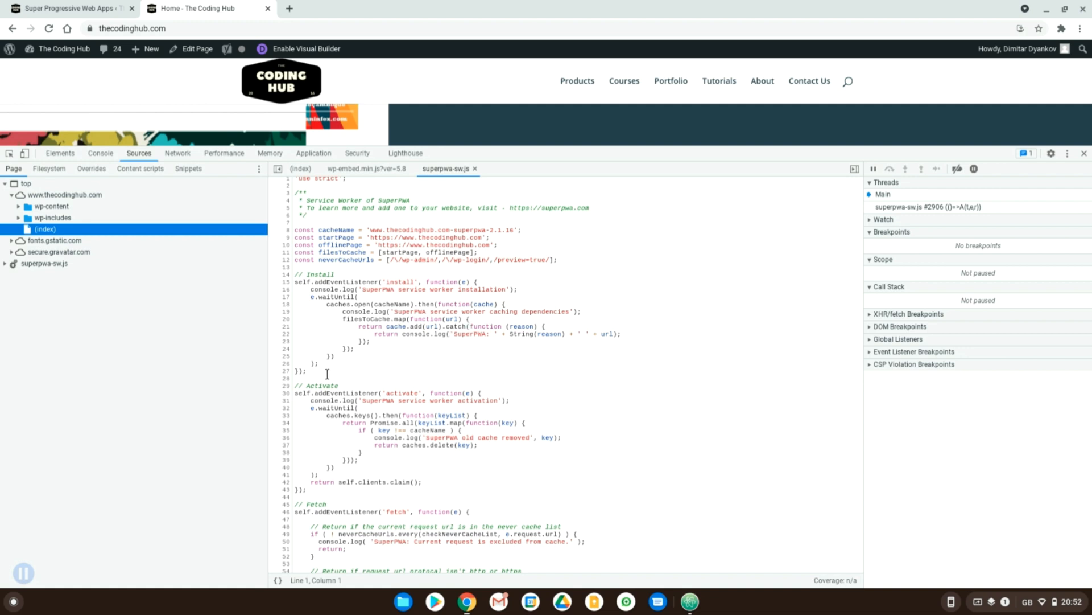
drag(308, 370, 289, 284)
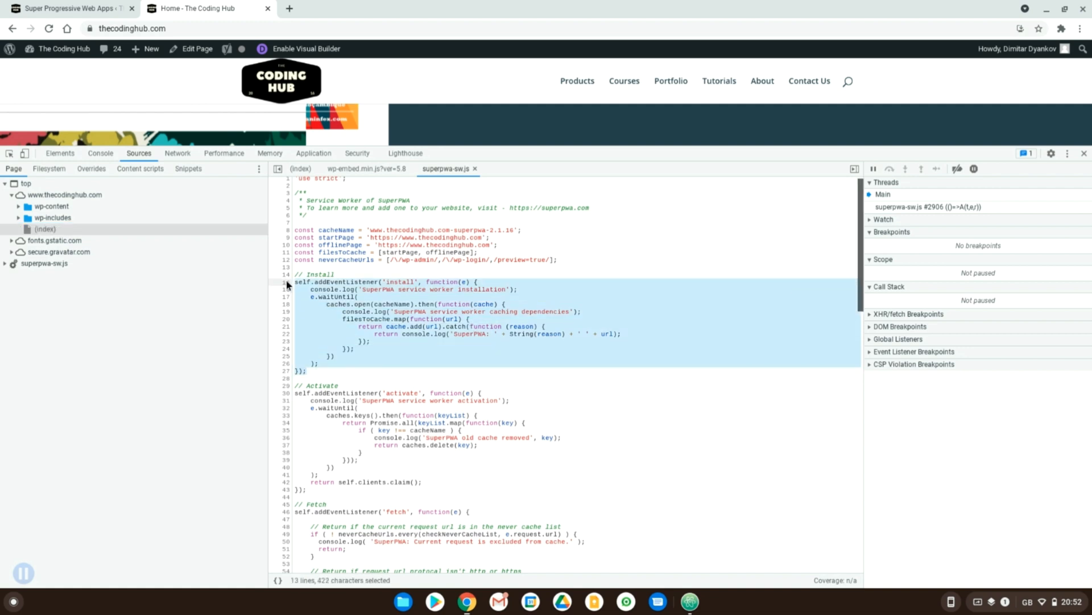
click(426, 359)
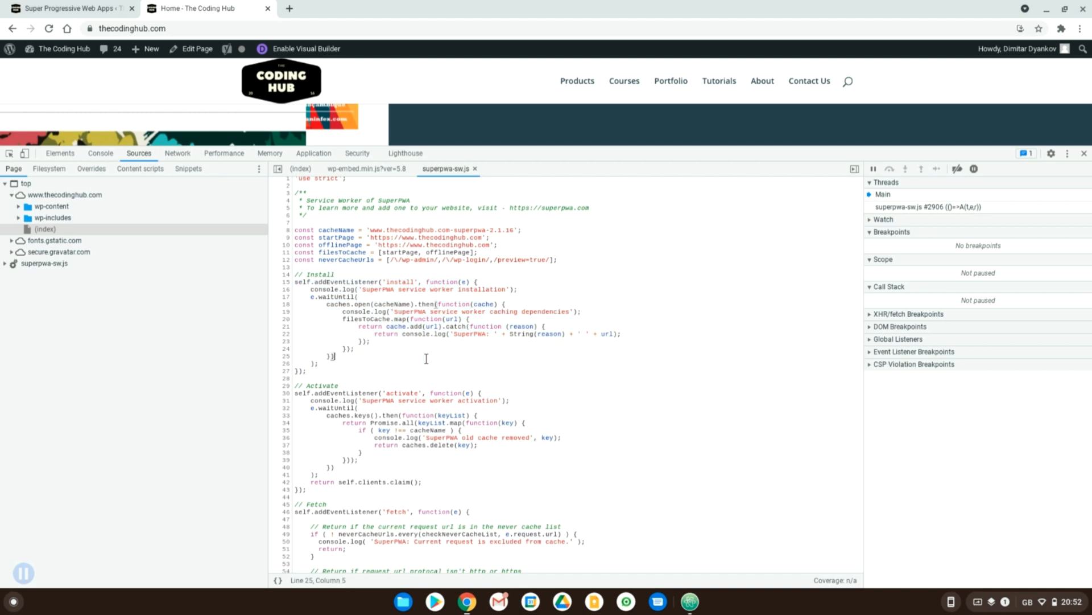
scroll(426, 359, down, 5)
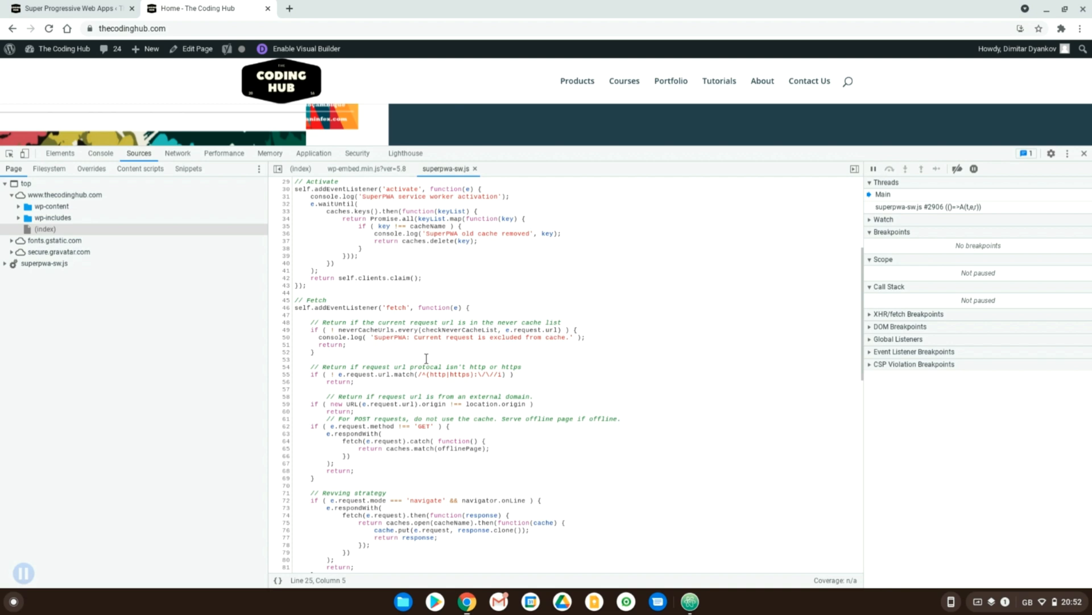
scroll(427, 359, down, 5)
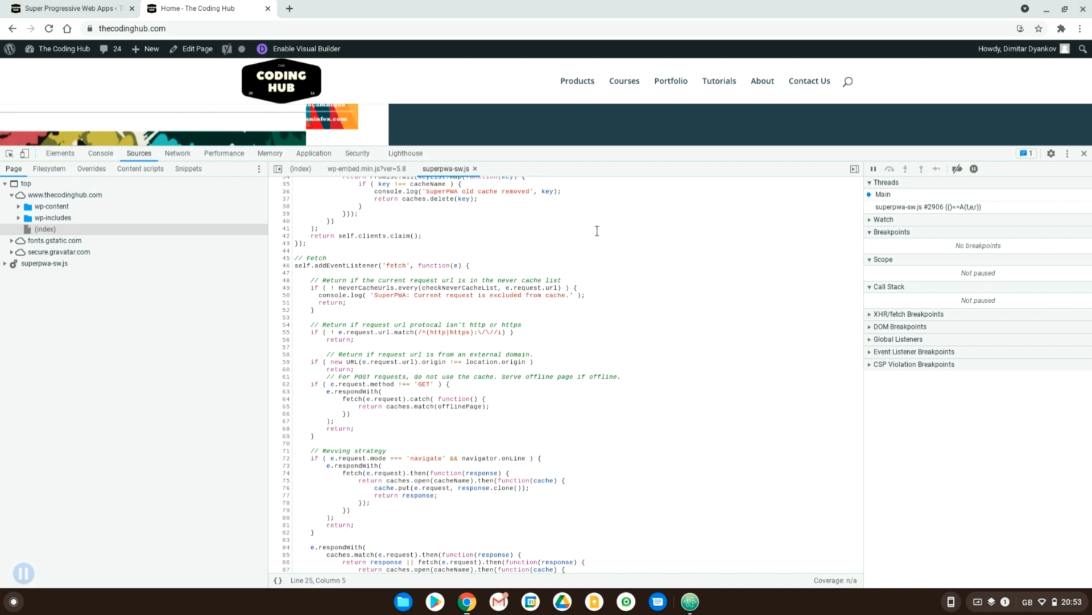
scroll(524, 383, down, 2)
scroll(525, 383, down, 1)
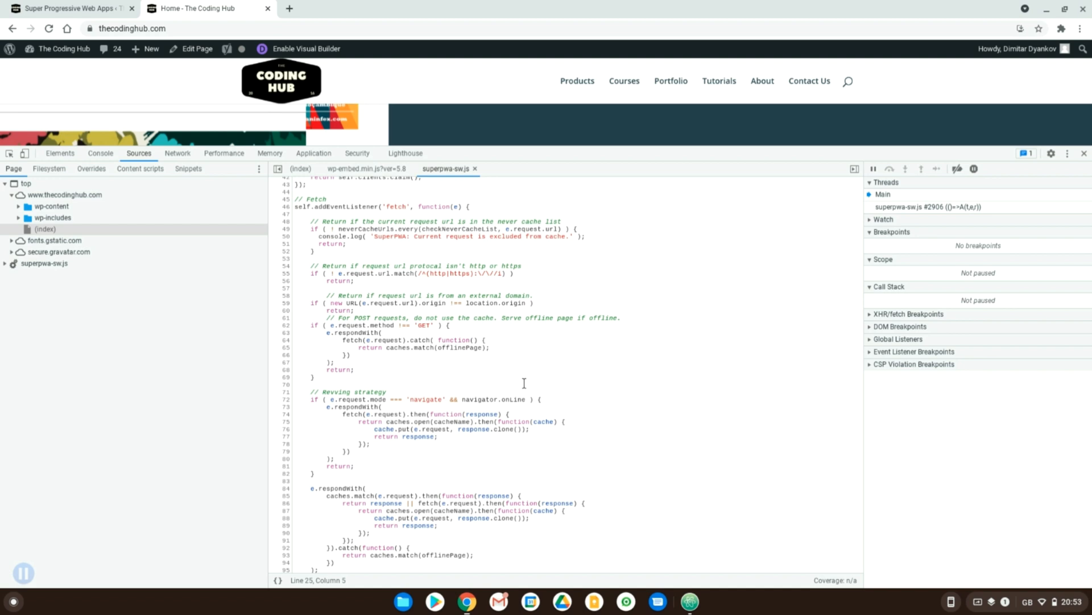
scroll(524, 383, down, 5)
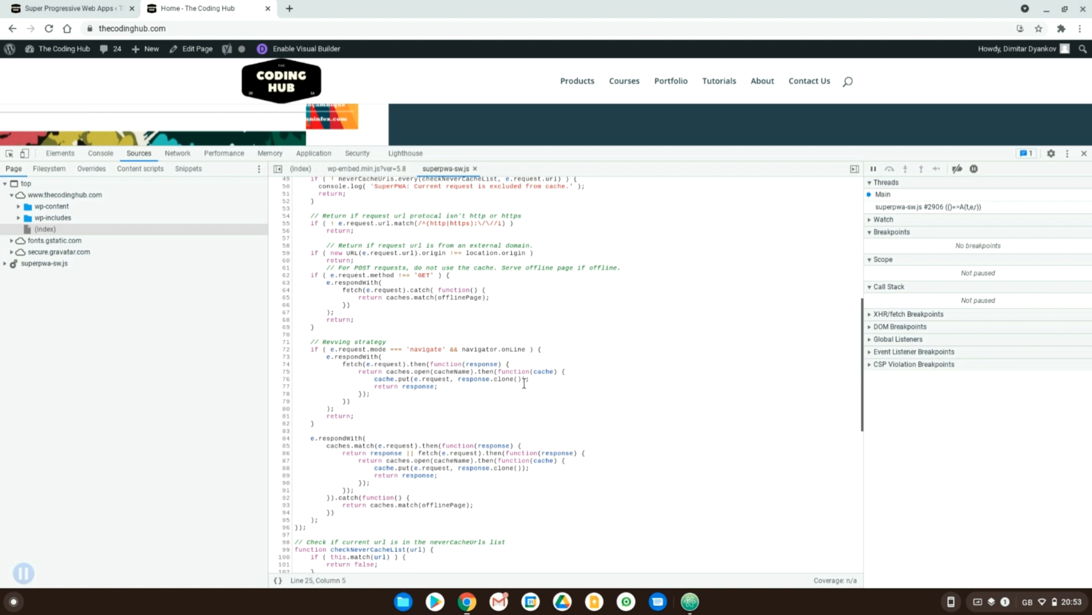
scroll(524, 383, down, 5)
scroll(525, 383, up, 5)
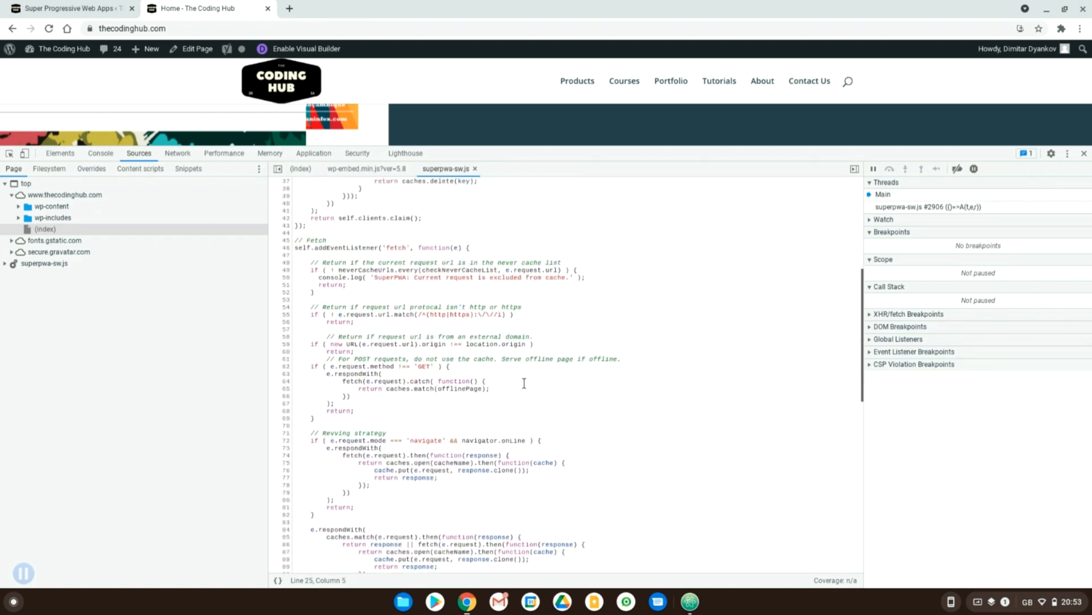
scroll(524, 384, down, 4)
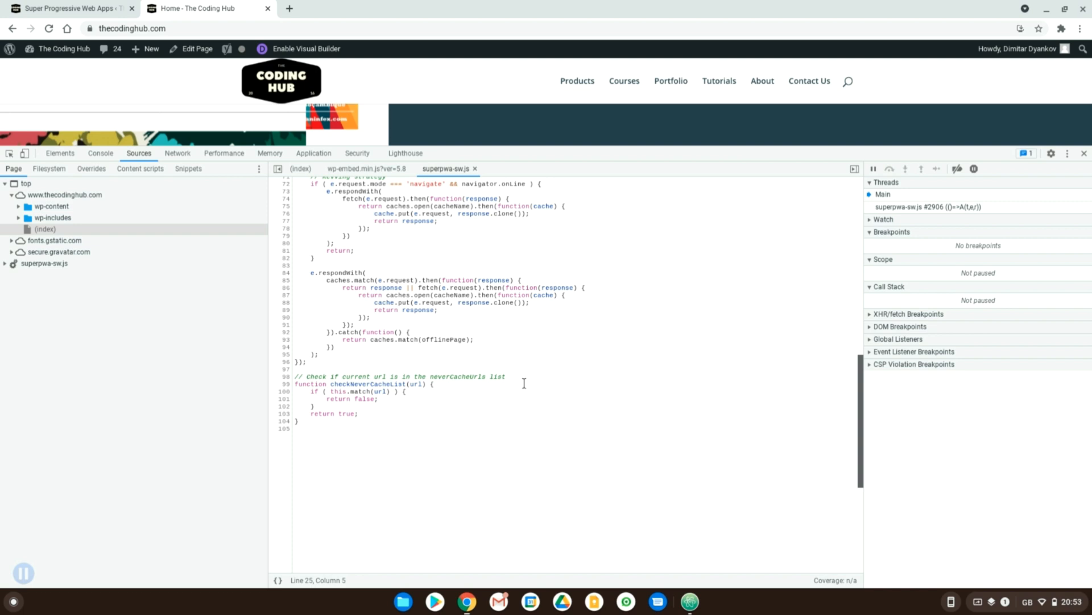
scroll(525, 384, up, 3)
scroll(525, 383, up, 3)
scroll(524, 383, down, 2)
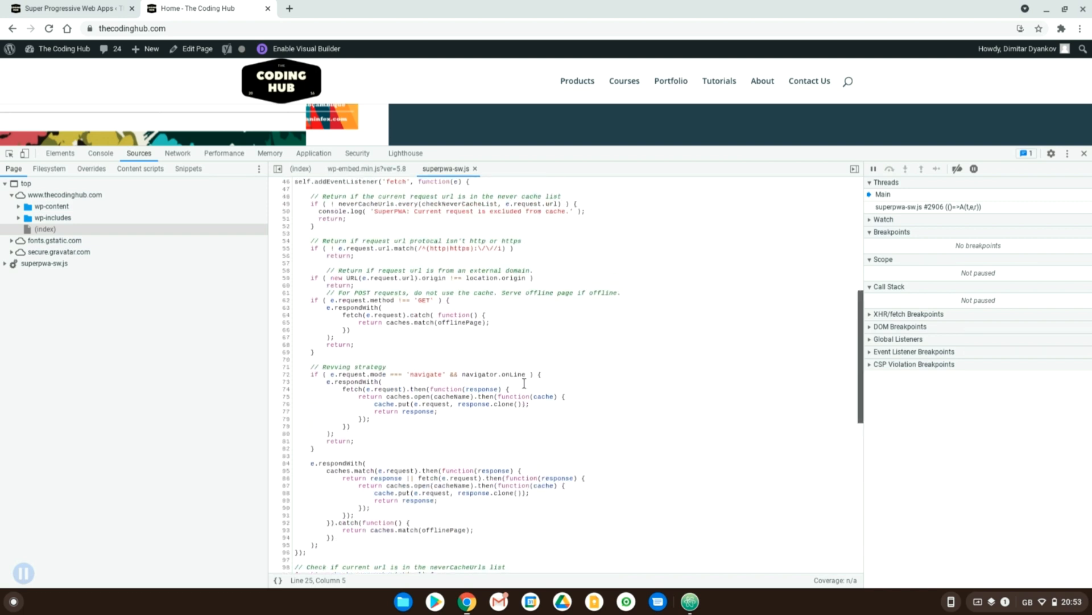
scroll(524, 383, up, 3)
scroll(524, 383, up, 3)
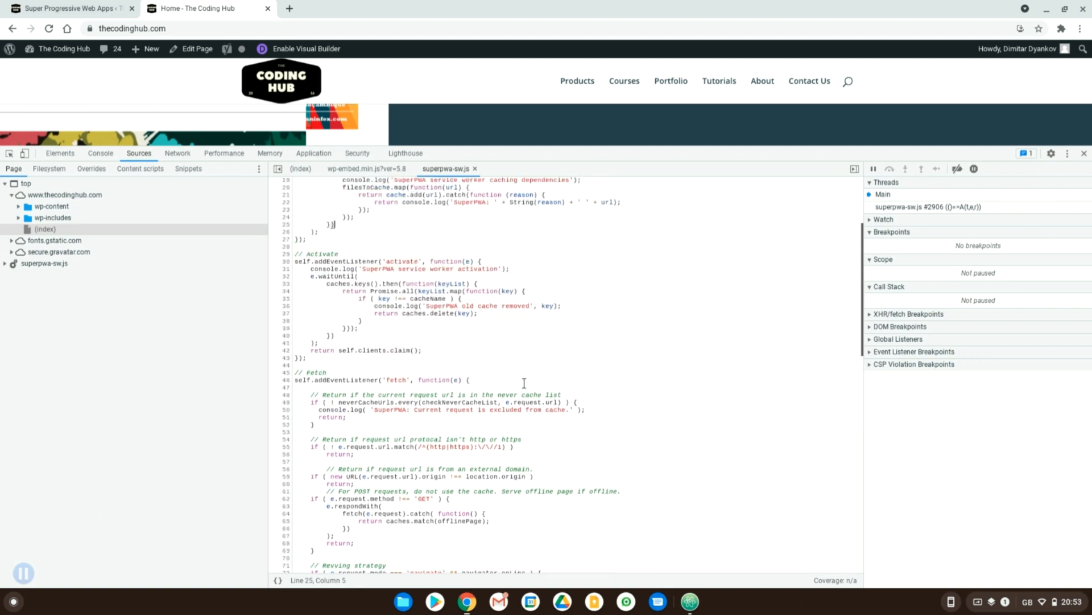
scroll(524, 383, up, 3)
scroll(524, 383, down, 6)
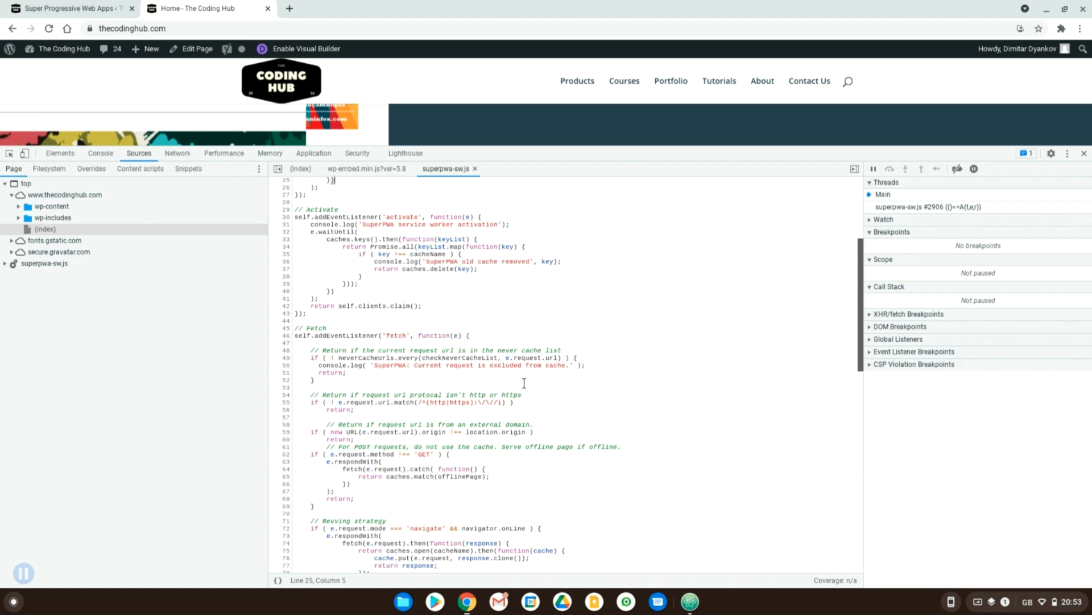
scroll(524, 383, up, 3)
scroll(524, 383, up, 3)
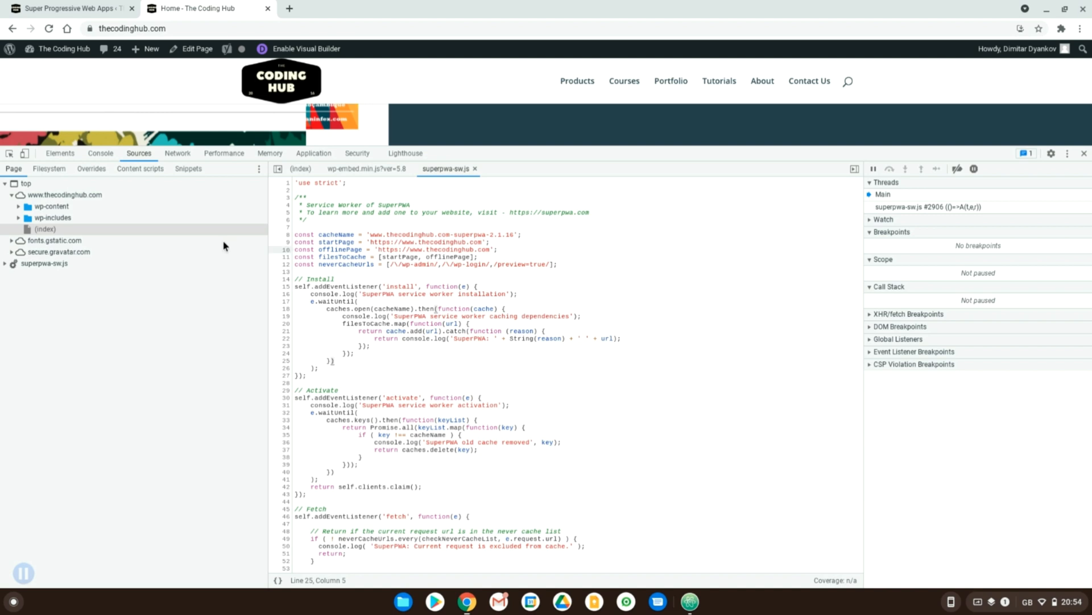
Locate the <link rel="manifest"> element inside the page's <head> in the Elements panel
click(61, 153)
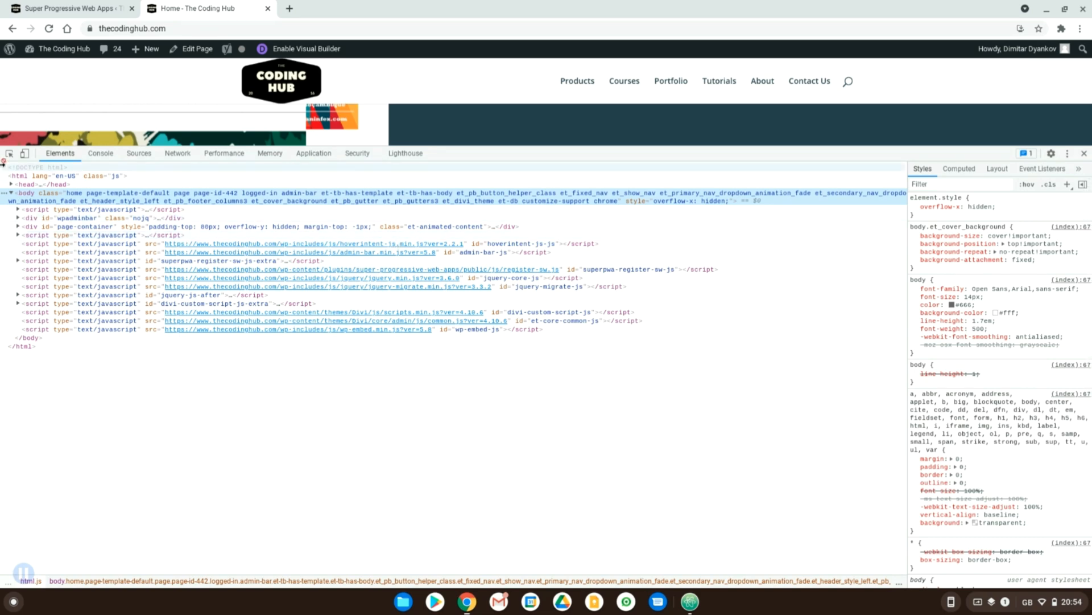
click(11, 184)
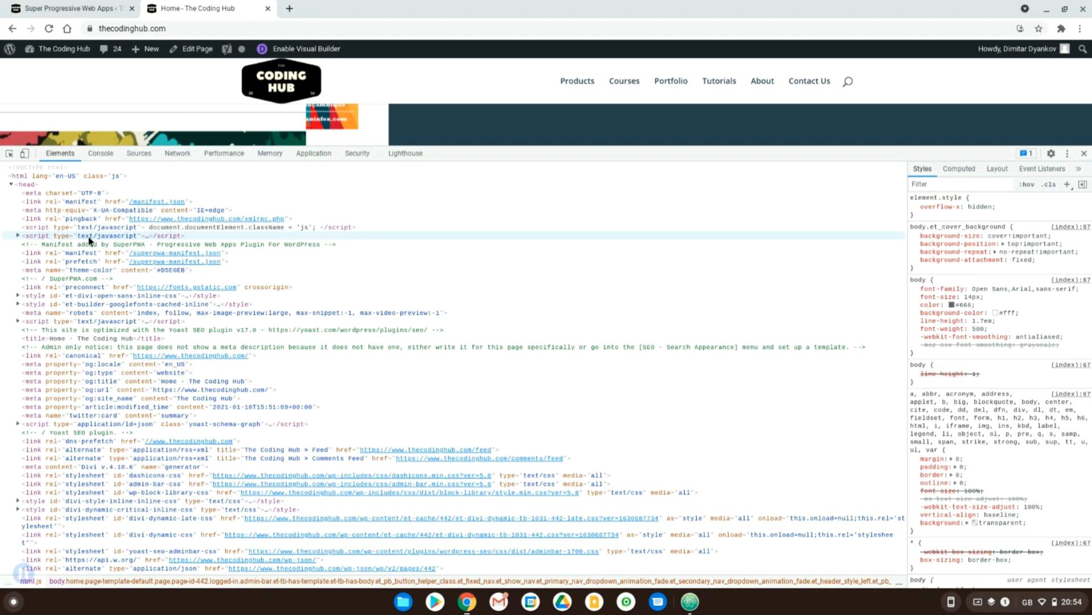
click(47, 201)
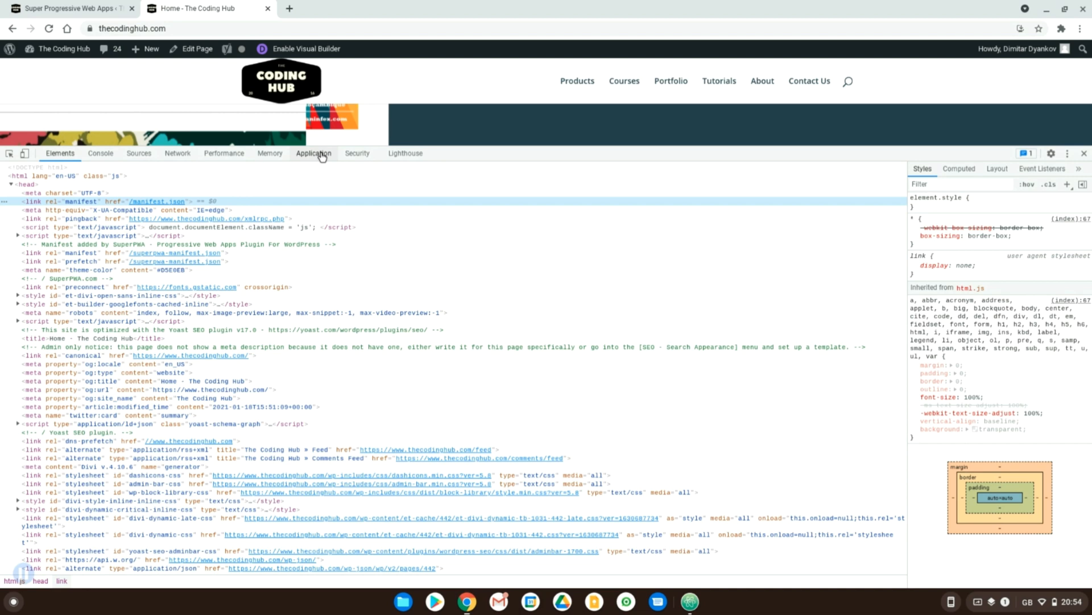
click(313, 152)
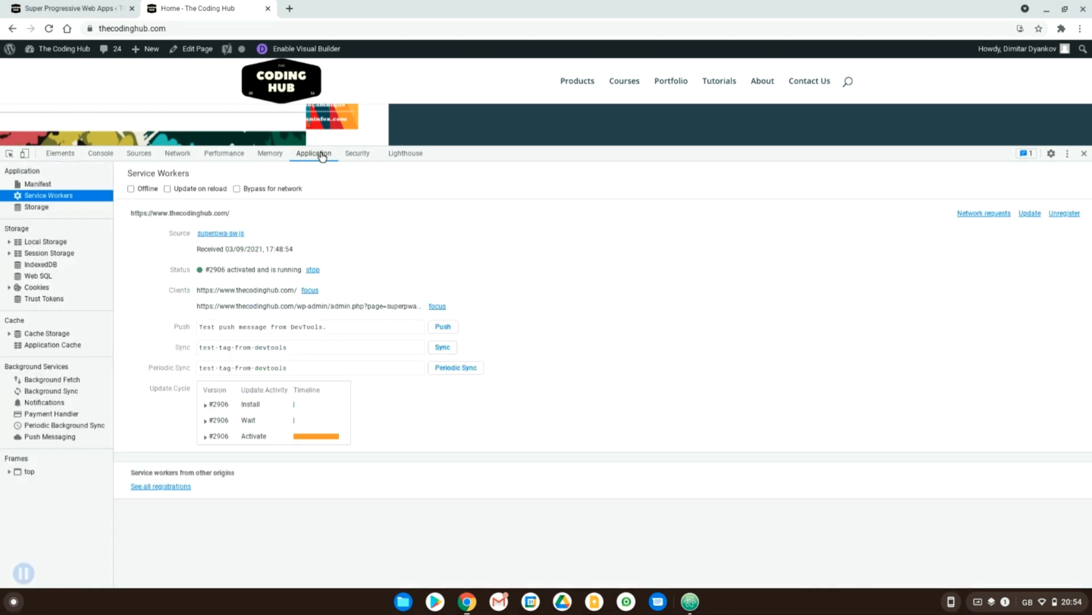